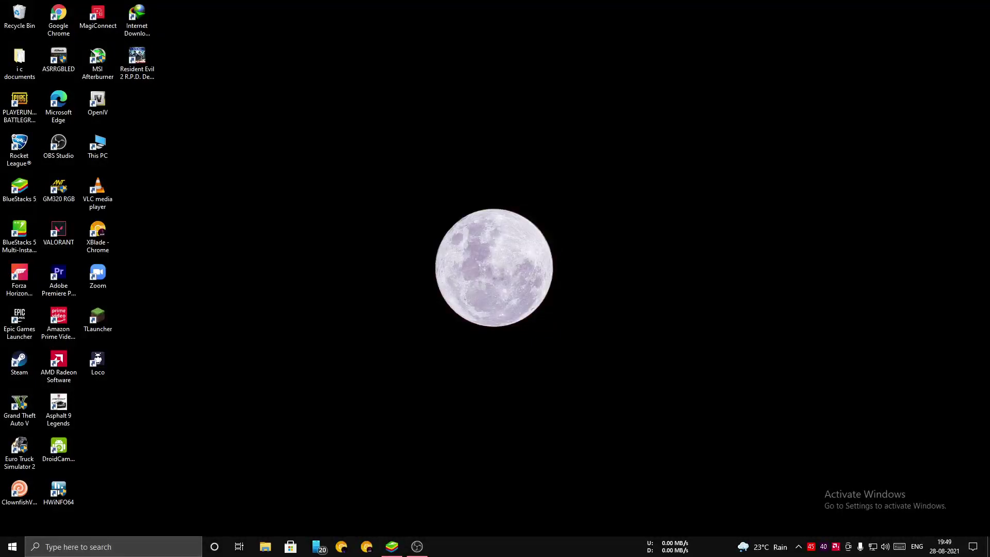
right_click(851, 302)
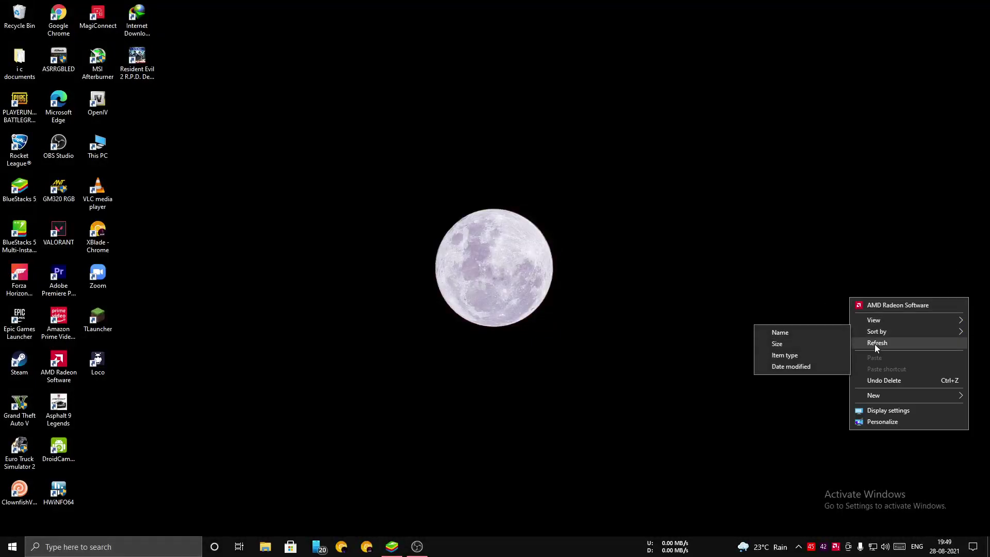
click(874, 344)
right_click(928, 5)
click(931, 45)
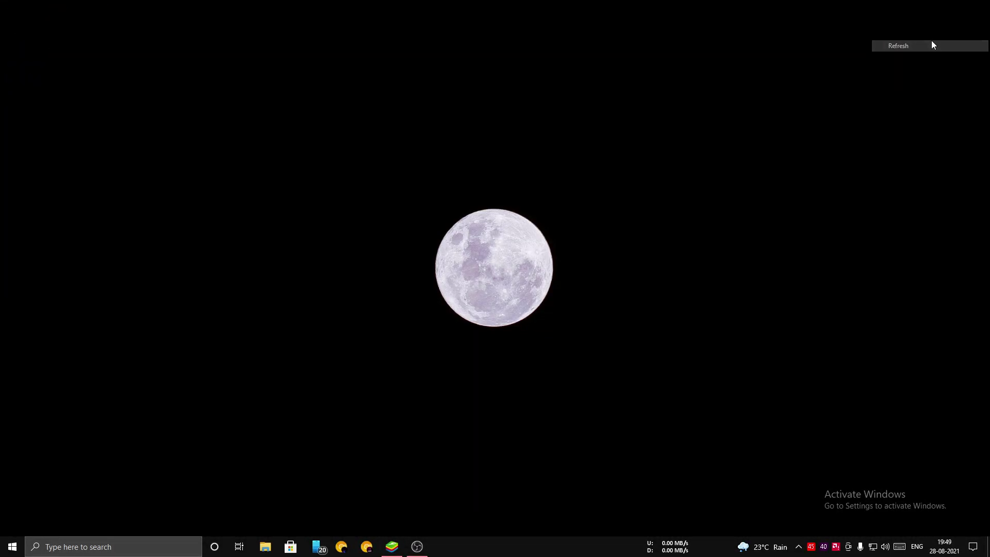
right_click(930, 8)
click(931, 45)
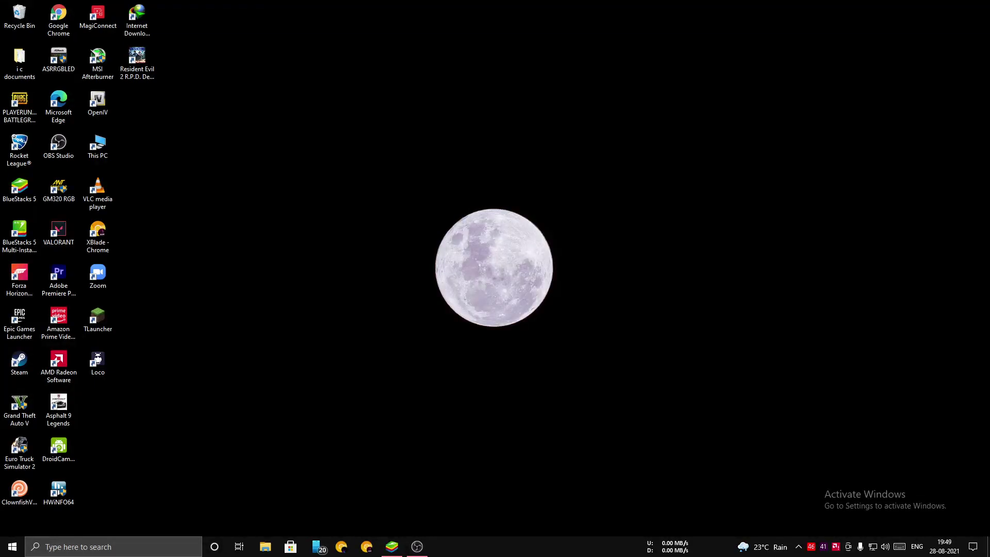
Switch to BlueStacks, search the Play Store for "marvel future revolution", look through the results and return to the home screen.
click(392, 546)
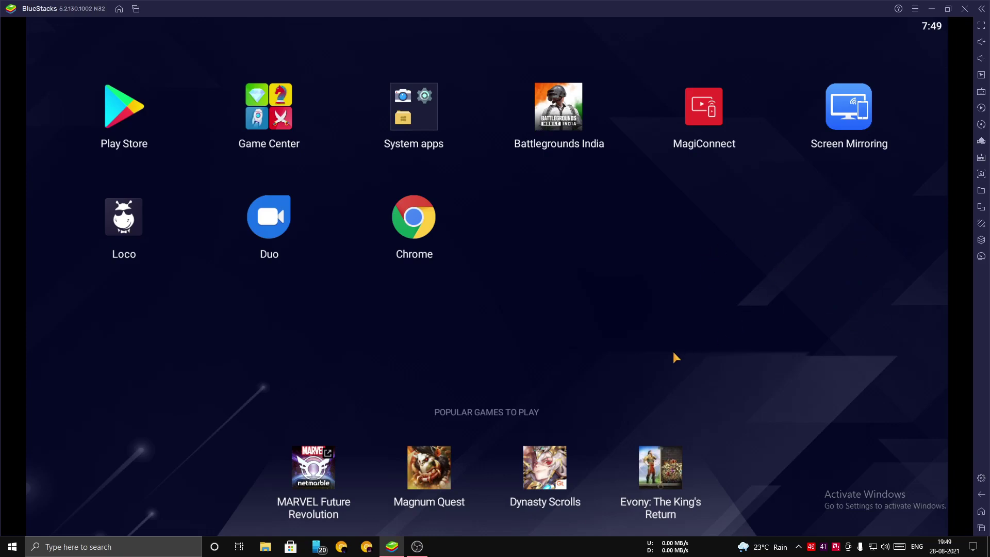
click(131, 117)
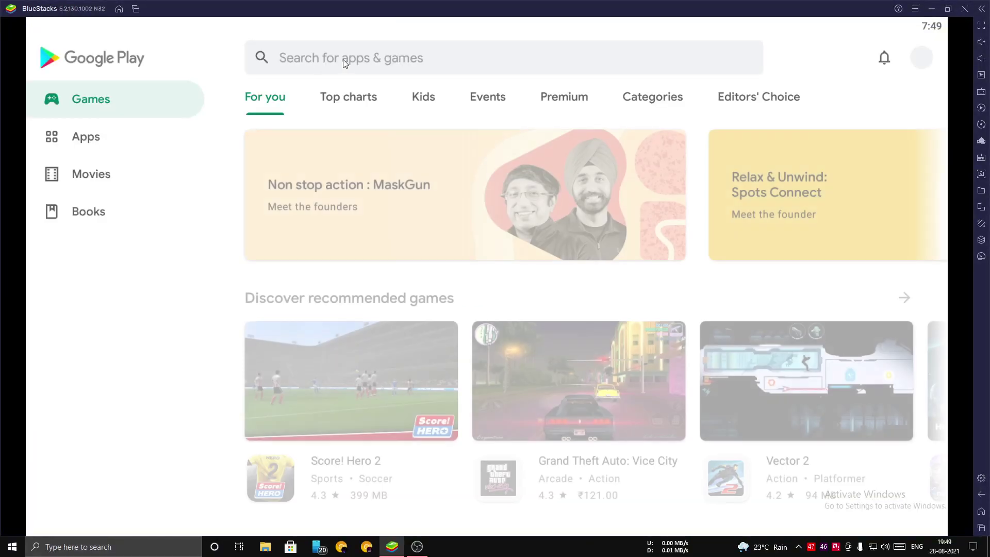
click(344, 59)
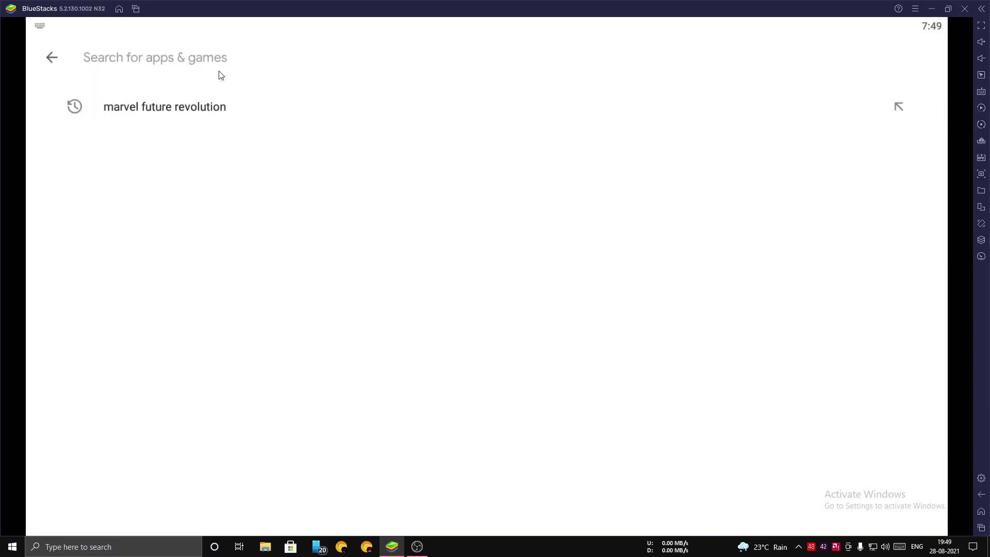
text(ma)
click(143, 103)
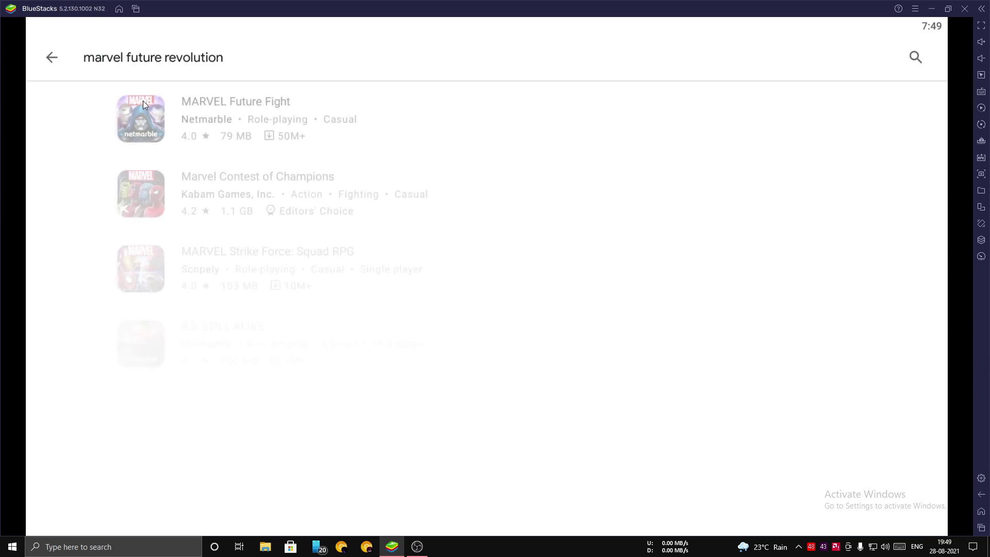
scroll(431, 170, down, 3)
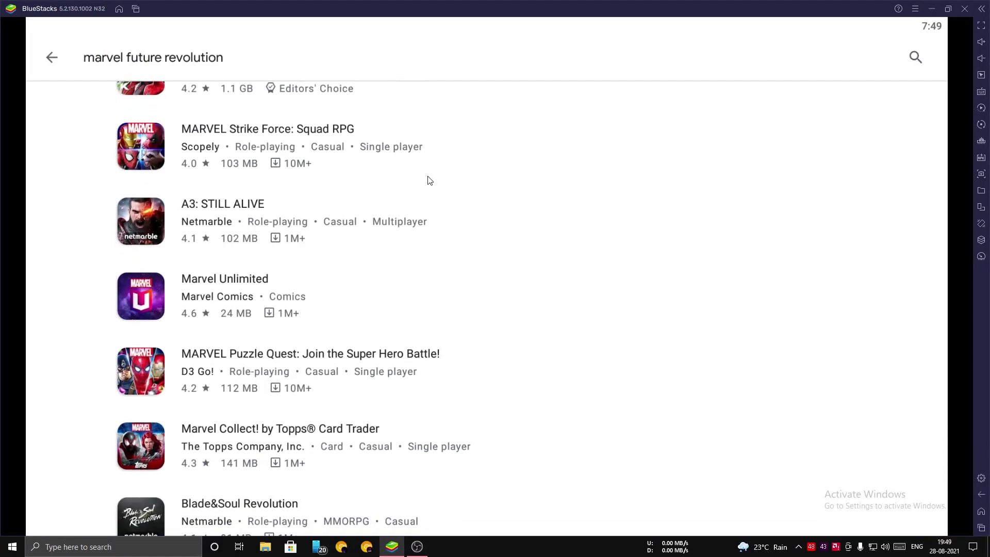
scroll(423, 206, down, 4)
scroll(454, 221, up, 5)
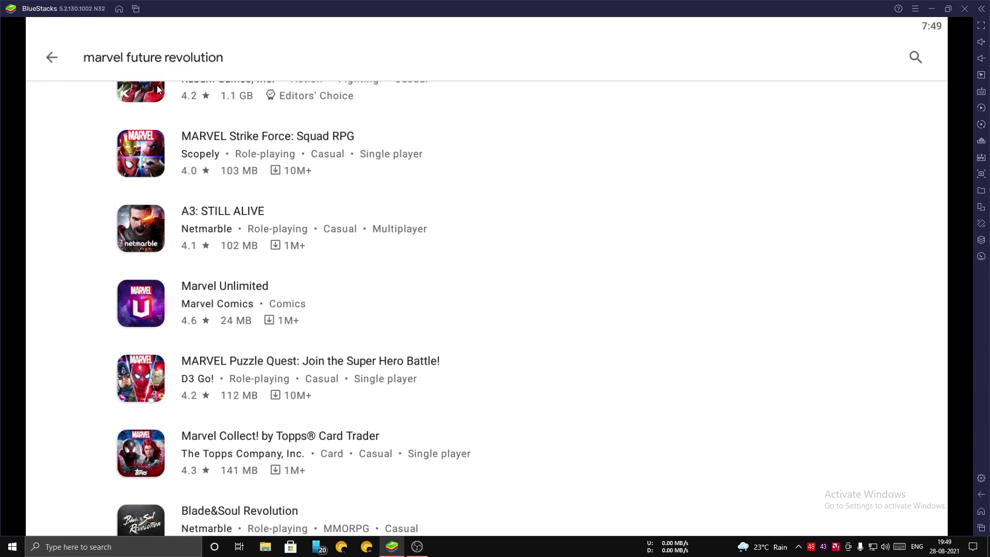
click(53, 57)
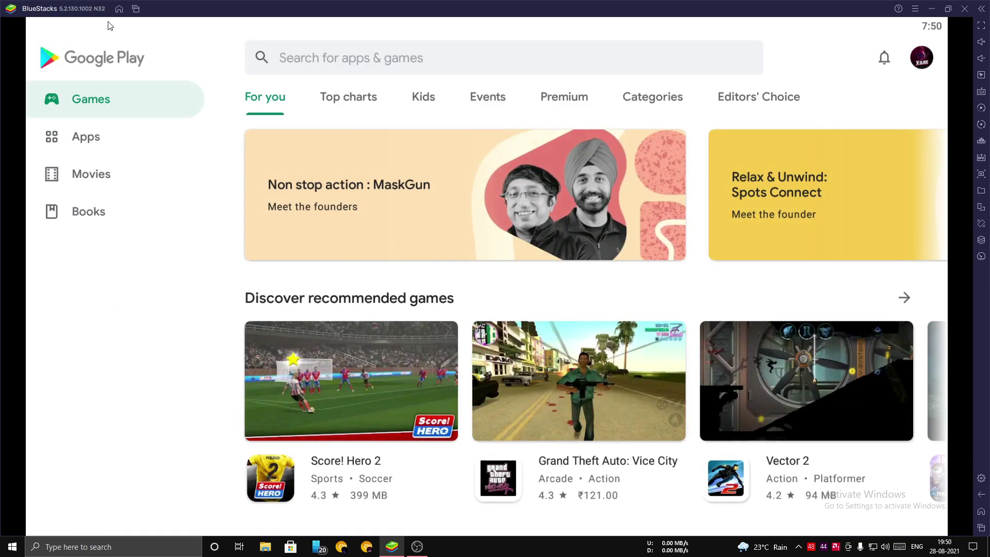
click(118, 8)
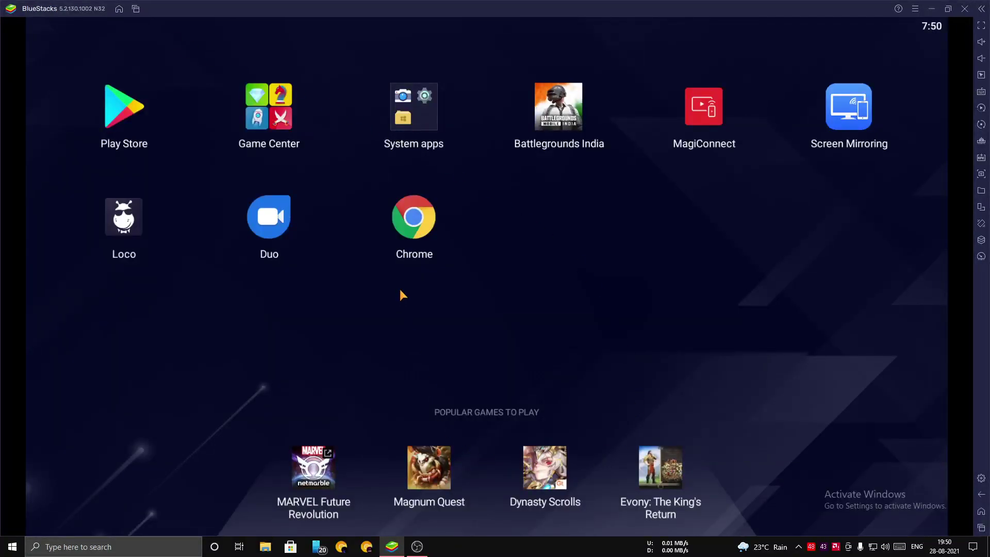
Search for "marvel future revolution" in Chrome, check the game's Google Play page for compatibility and return to the home screen.
click(408, 229)
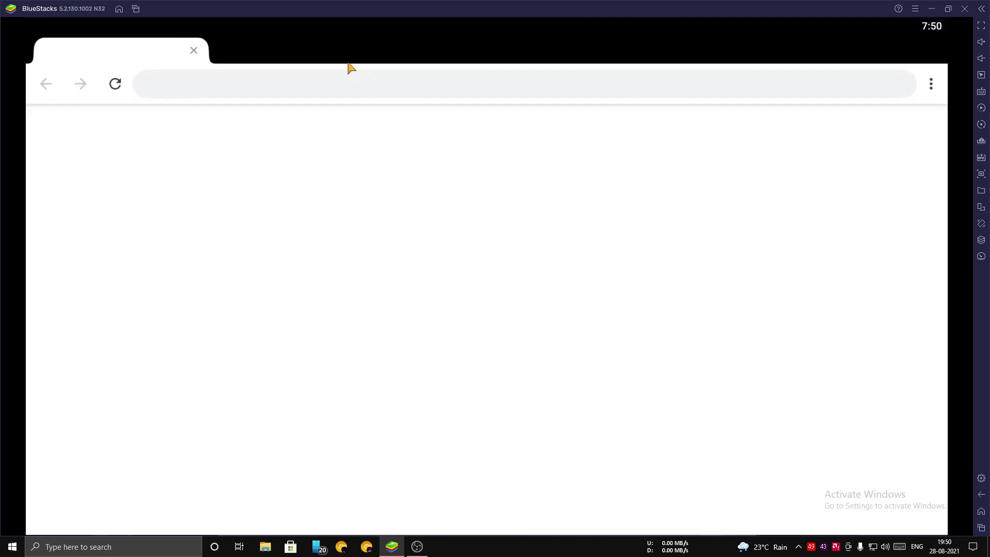
click(222, 86)
text(marvel future revolution)
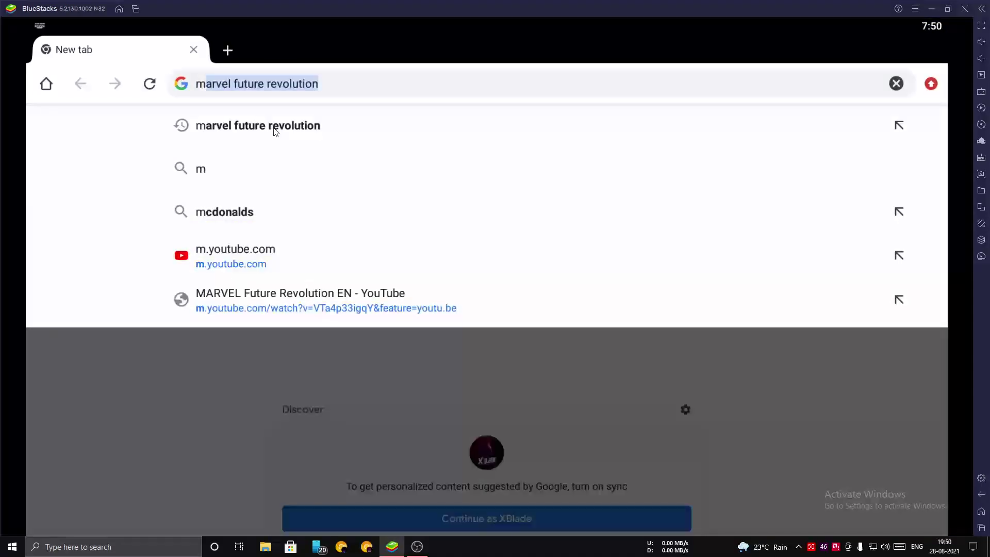
click(266, 125)
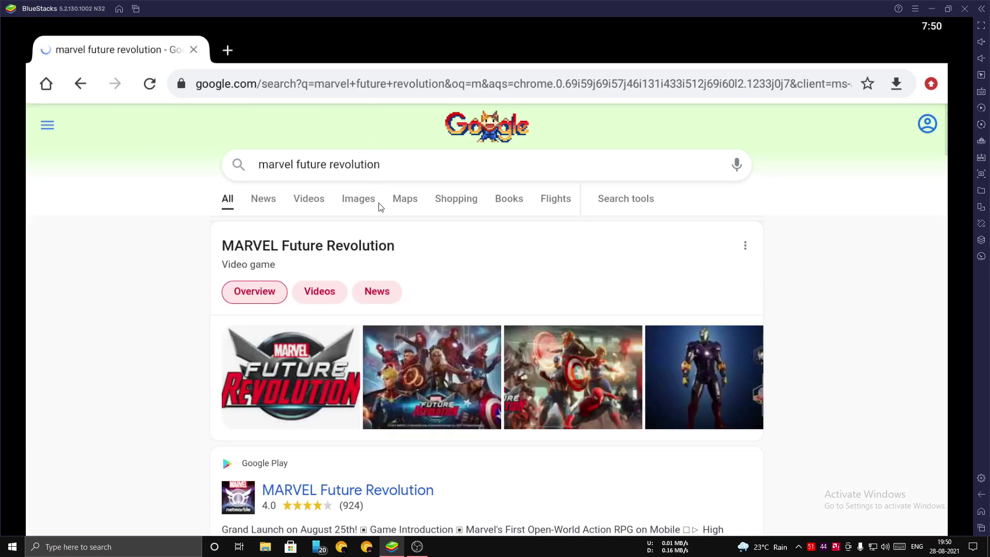
scroll(349, 303, down, 1)
scroll(350, 303, down, 2)
click(343, 301)
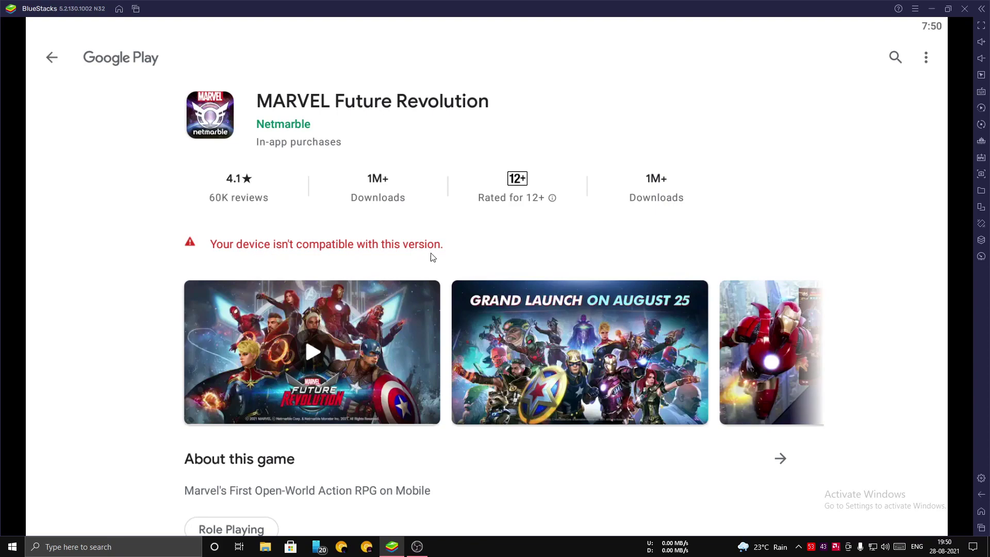
click(119, 10)
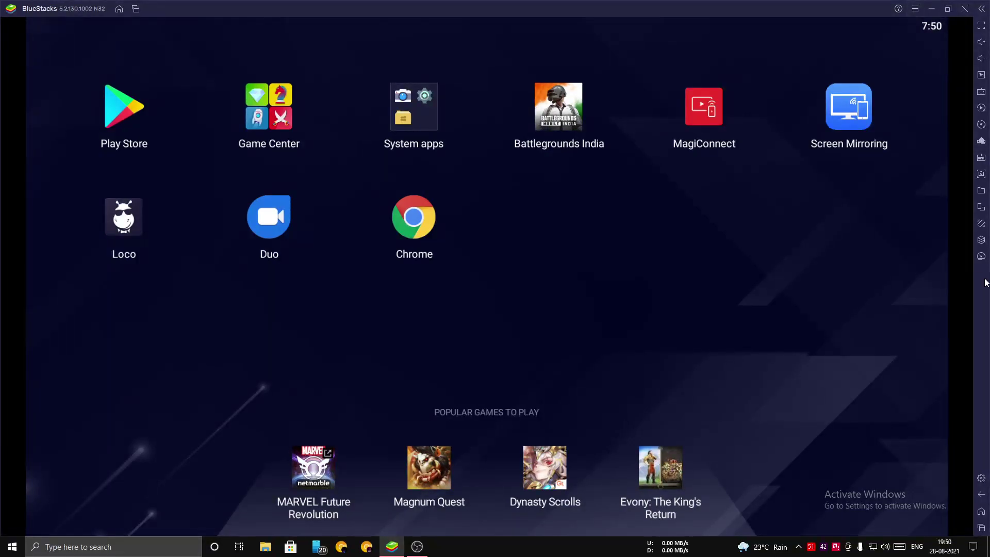
Check for BlueStacks updates on the About page of the settings, then close the settings.
click(981, 478)
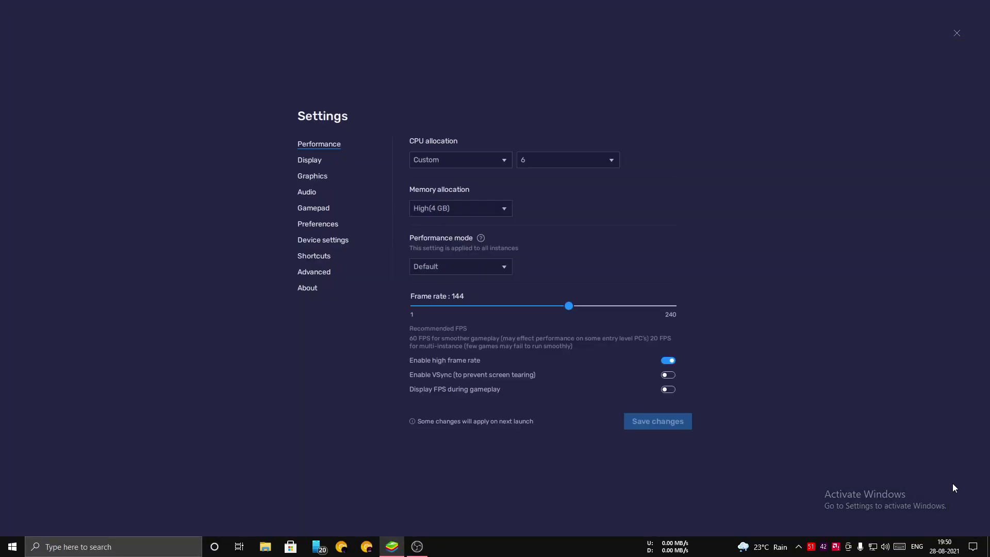
click(307, 289)
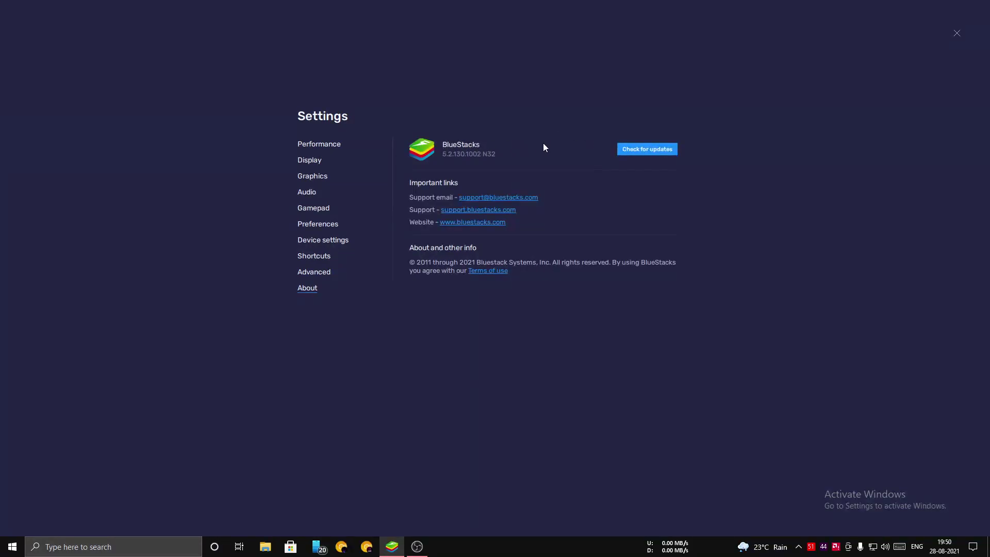
click(642, 147)
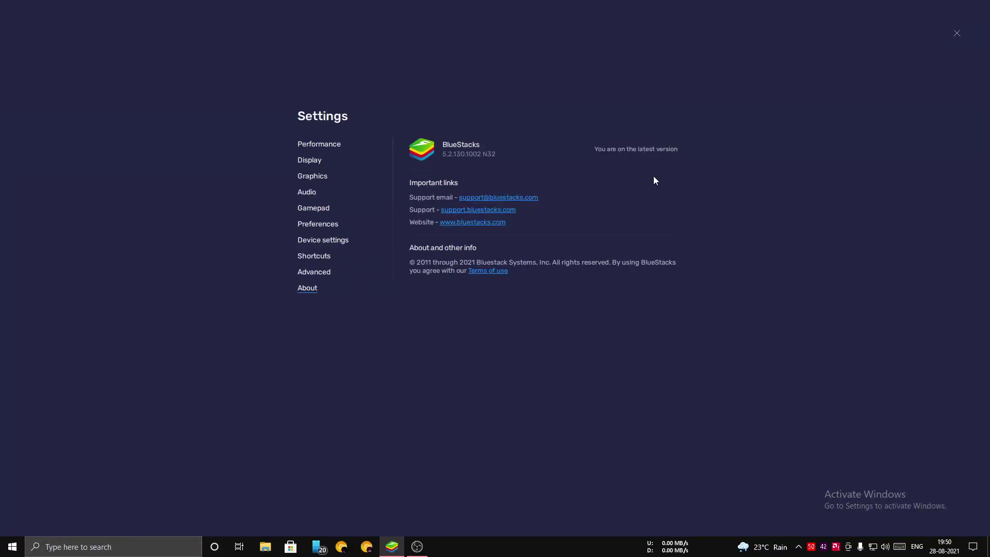
click(956, 33)
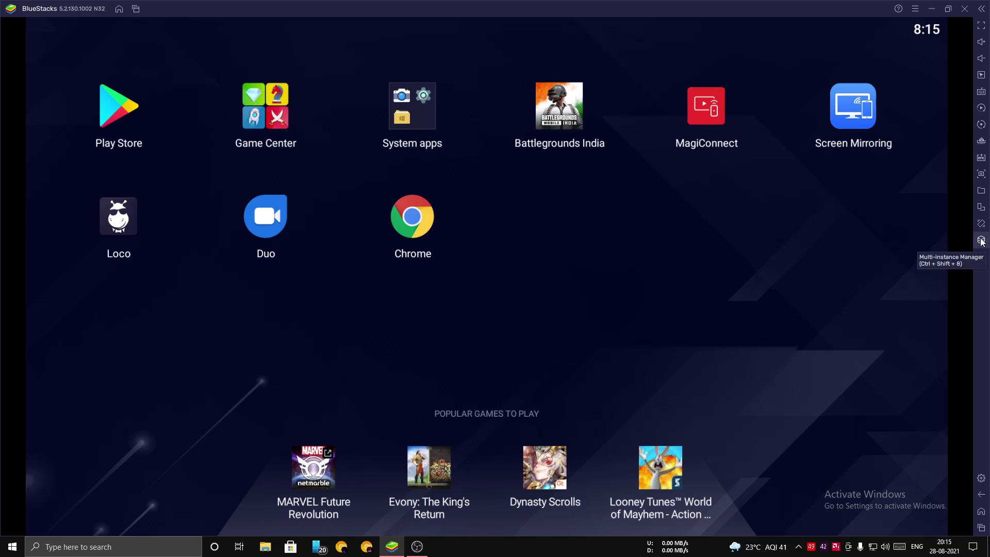
Open the file location of the BlueStacks 5 desktop shortcut and select HD-MultiInstanceManager in the BlueStacks_nxt folder.
click(931, 9)
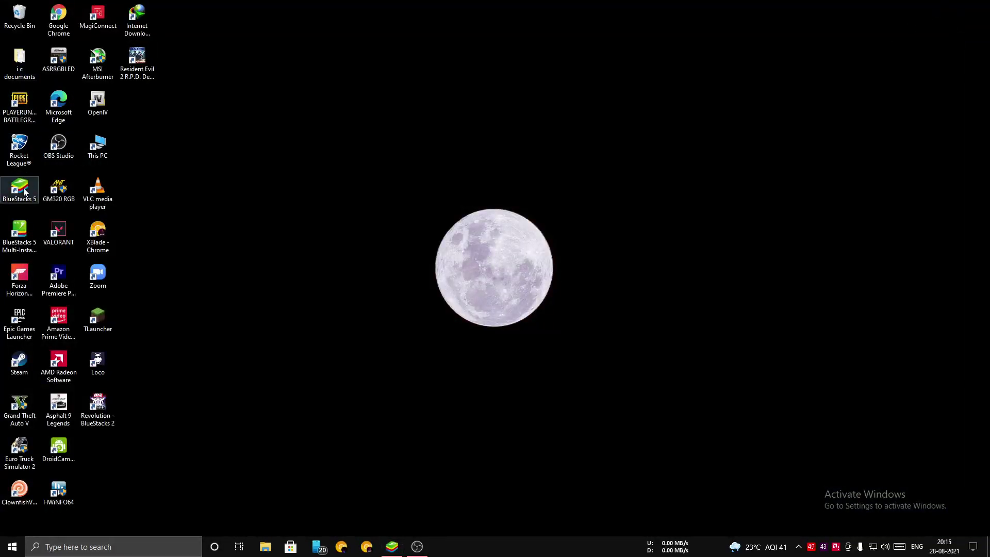
drag(24, 191, 181, 145)
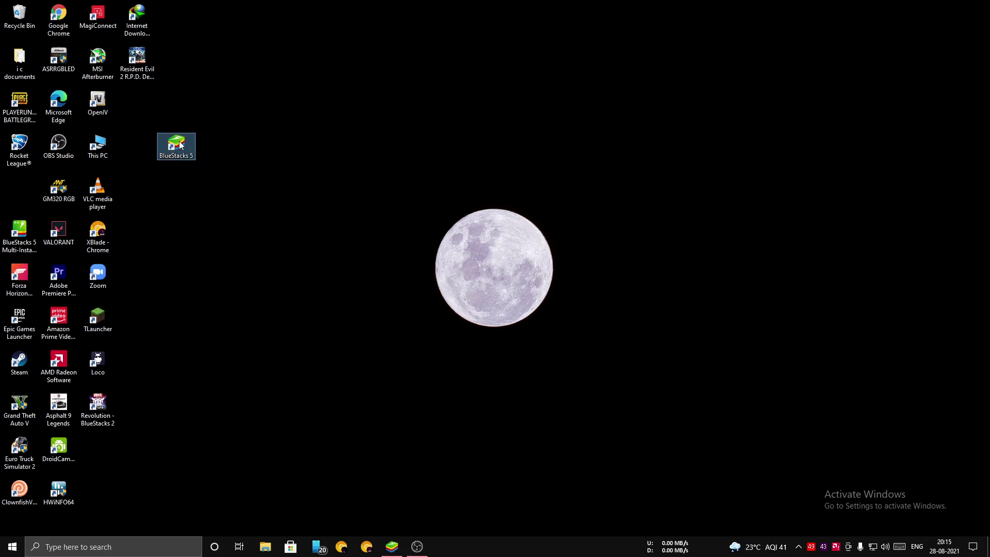
right_click(180, 141)
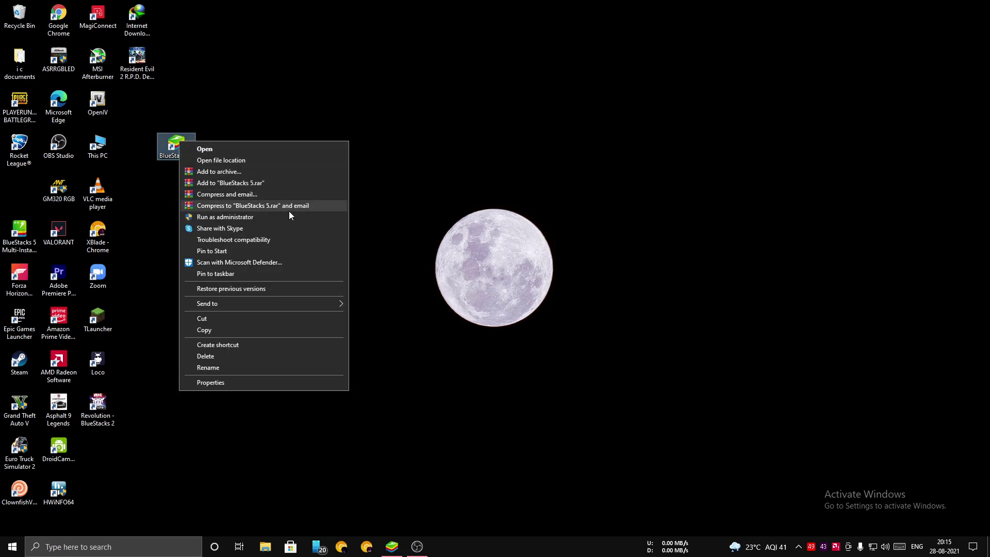
click(208, 160)
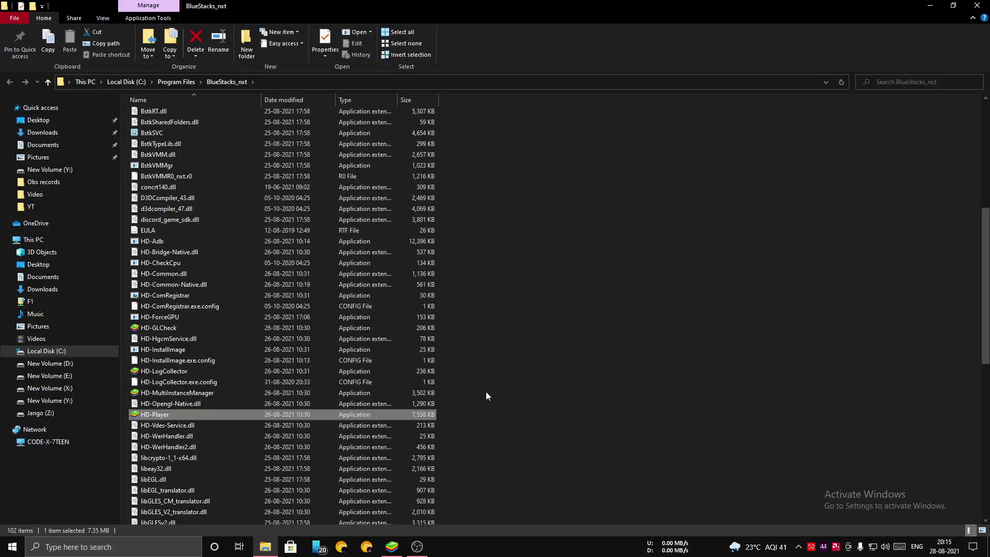
click(486, 391)
click(151, 395)
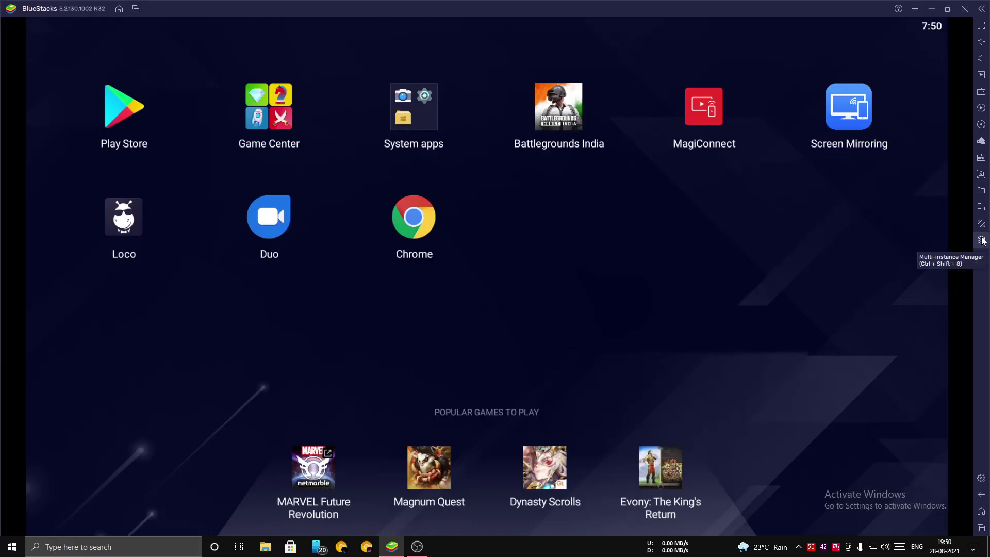
Open the BlueStacks multi-instance manager and minimize the main BlueStacks window behind it.
click(981, 240)
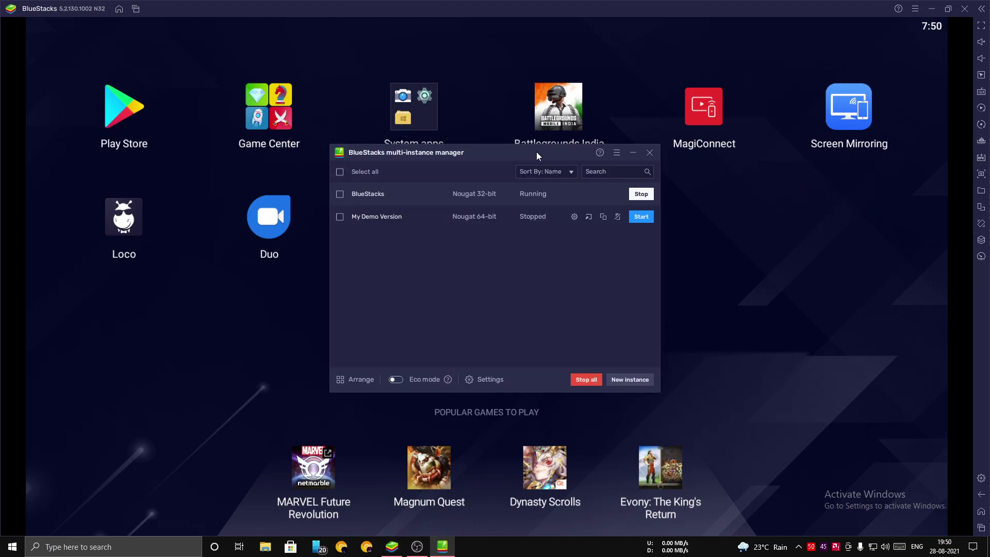
drag(537, 153, 541, 139)
click(931, 9)
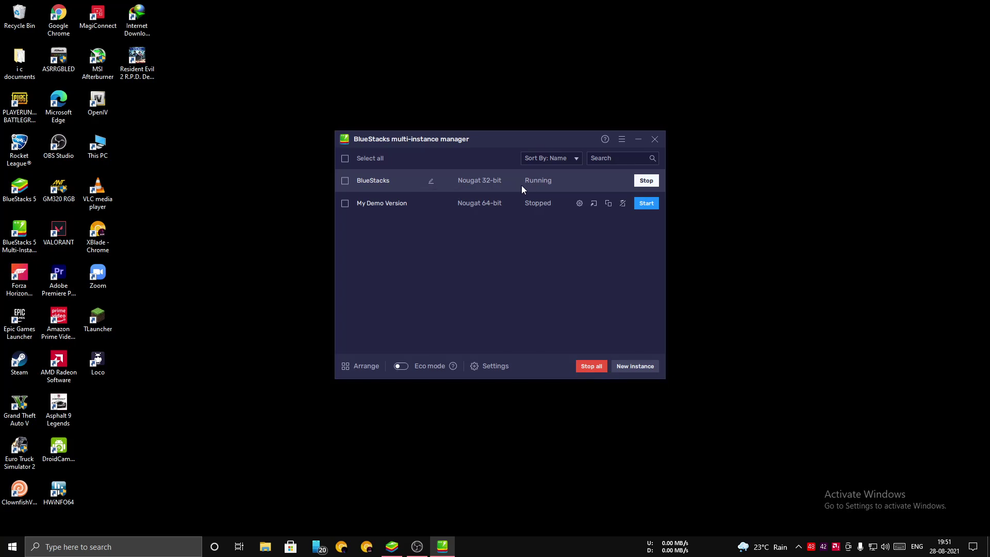
Begin a fresh instance with Nougat 64-bit as its Android version and continue to its configuration.
click(636, 365)
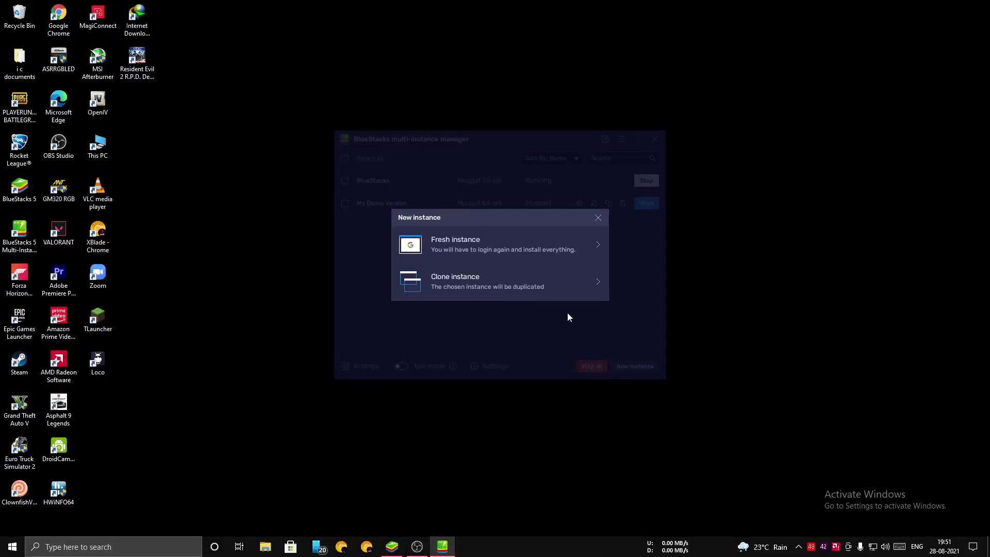
click(490, 249)
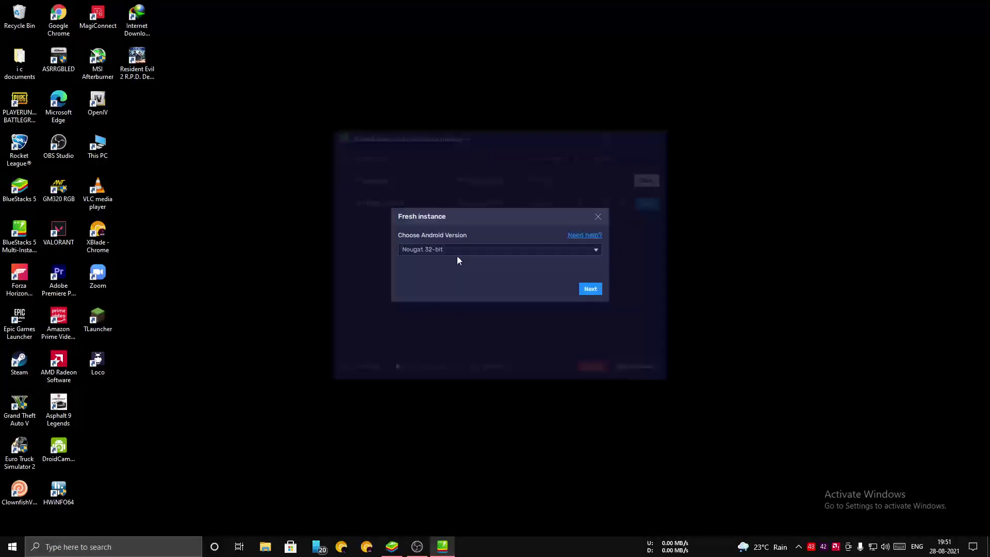
click(595, 249)
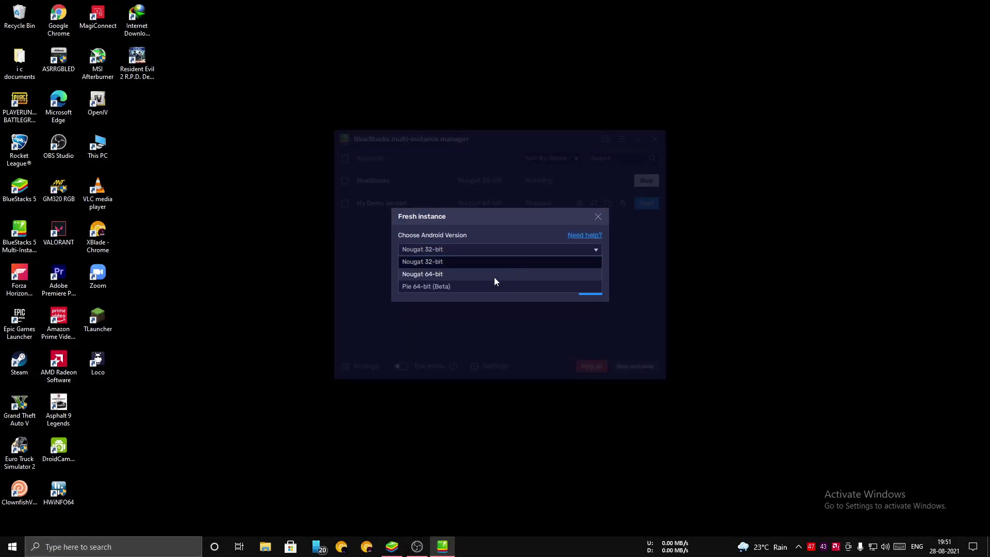
click(441, 273)
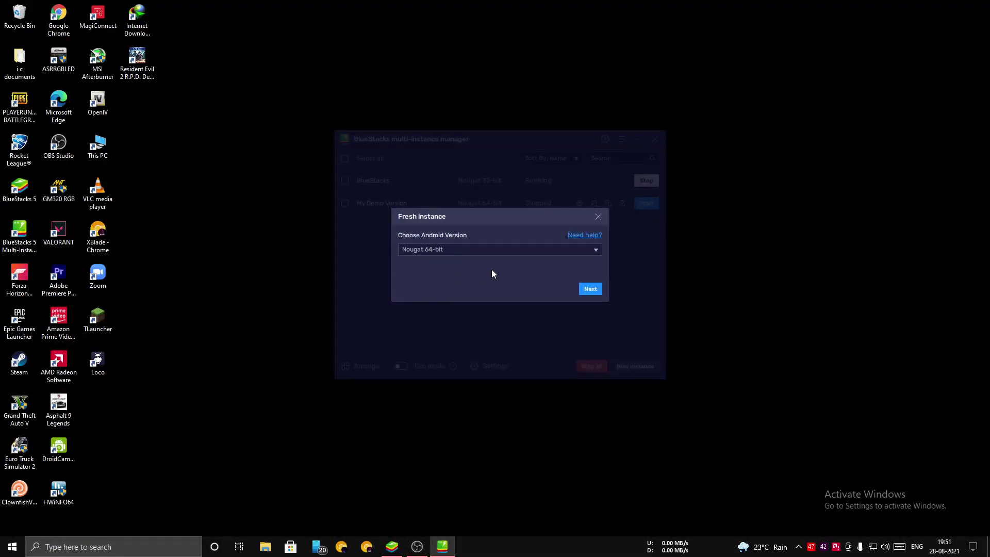
click(590, 289)
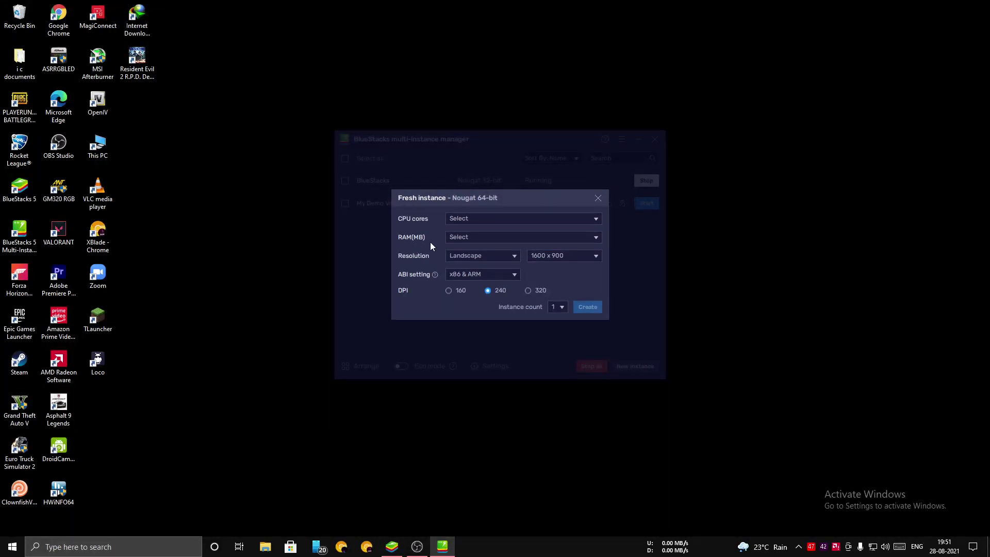
Check the processor's core count on the Performance page of Task Manager, then minimize Task Manager.
click(474, 222)
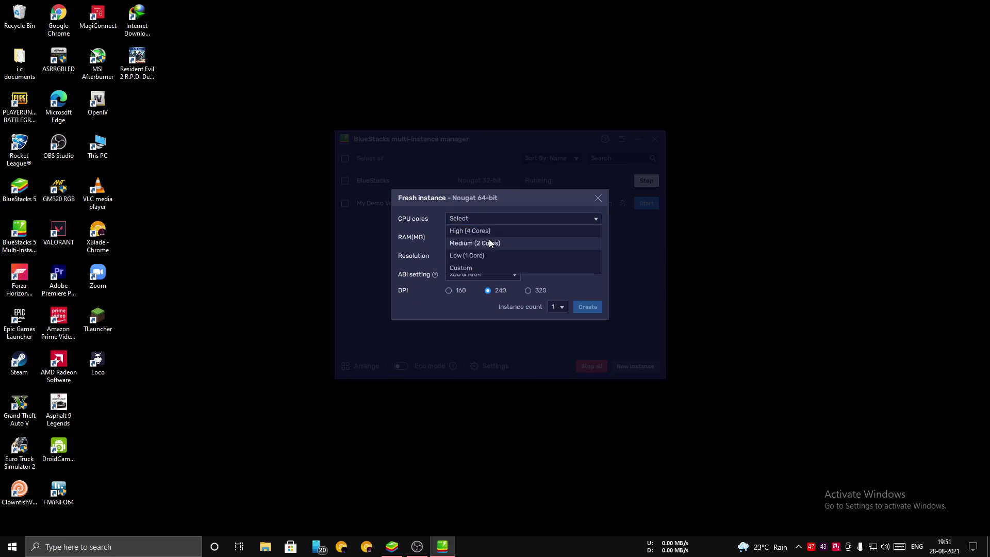
click(490, 219)
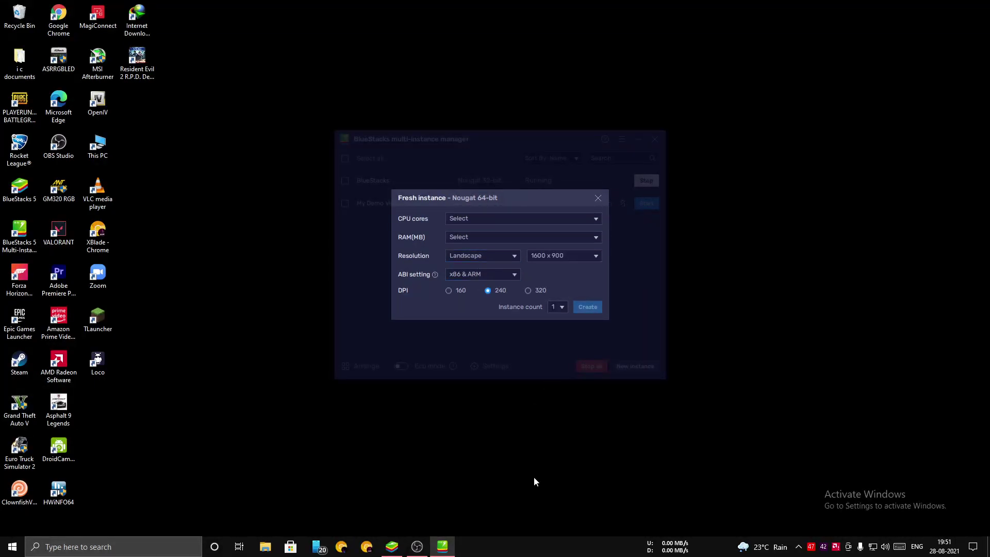
right_click(528, 547)
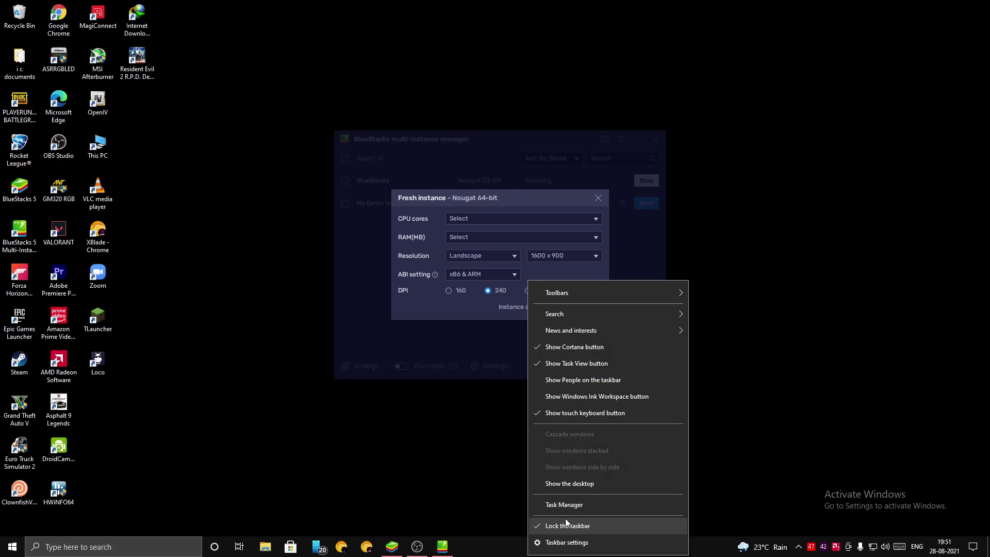
click(556, 502)
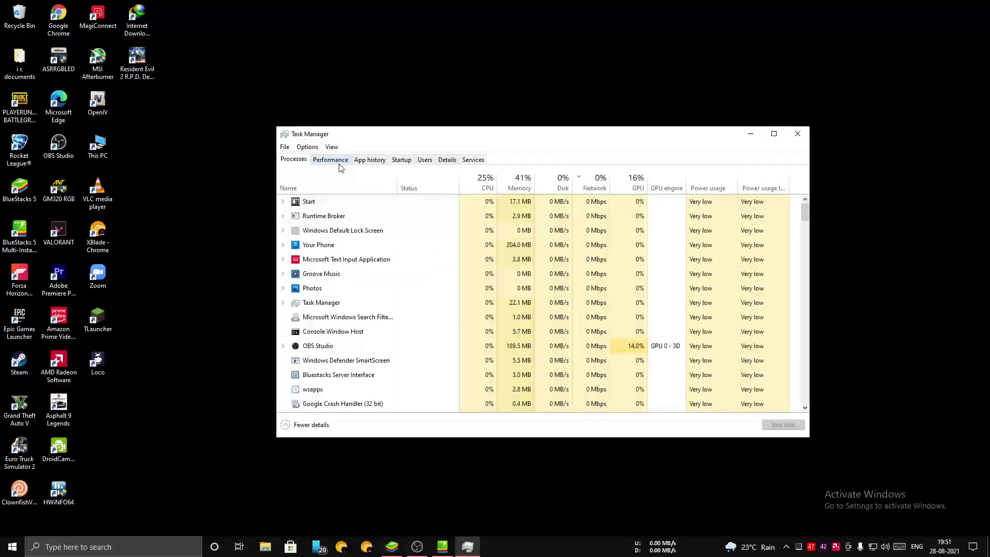
click(336, 161)
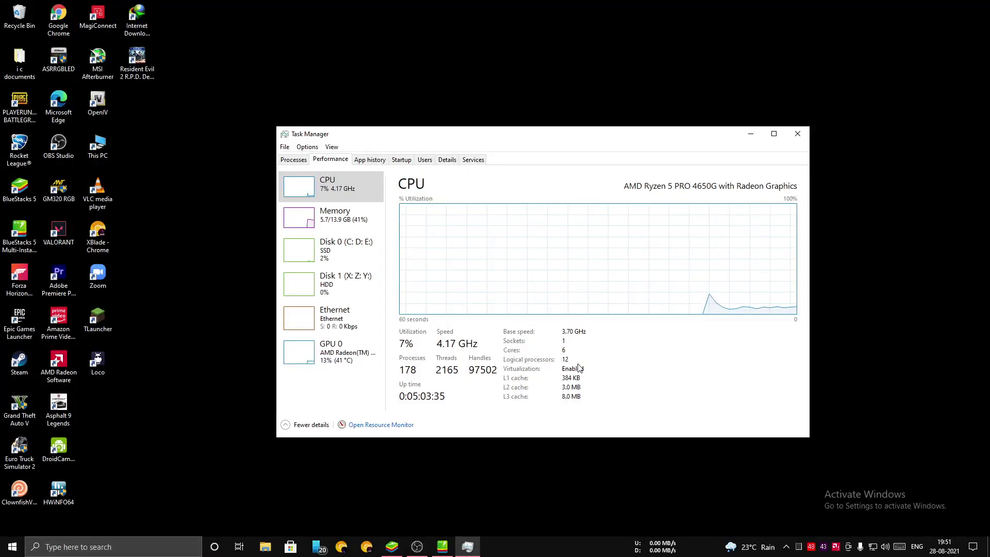
click(751, 134)
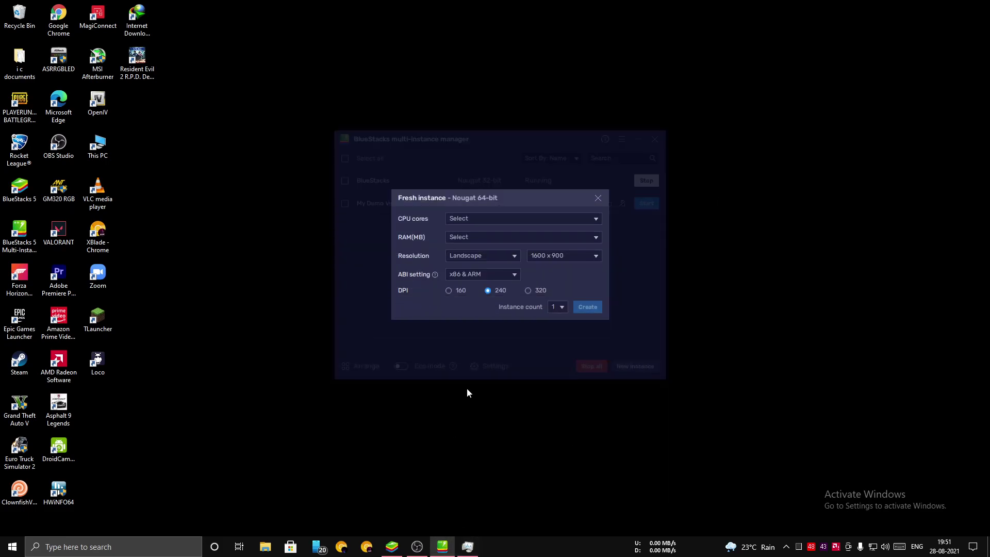
Set the fresh instance's CPU cores to High (4 Cores) and its RAM to High (4 GB).
click(490, 221)
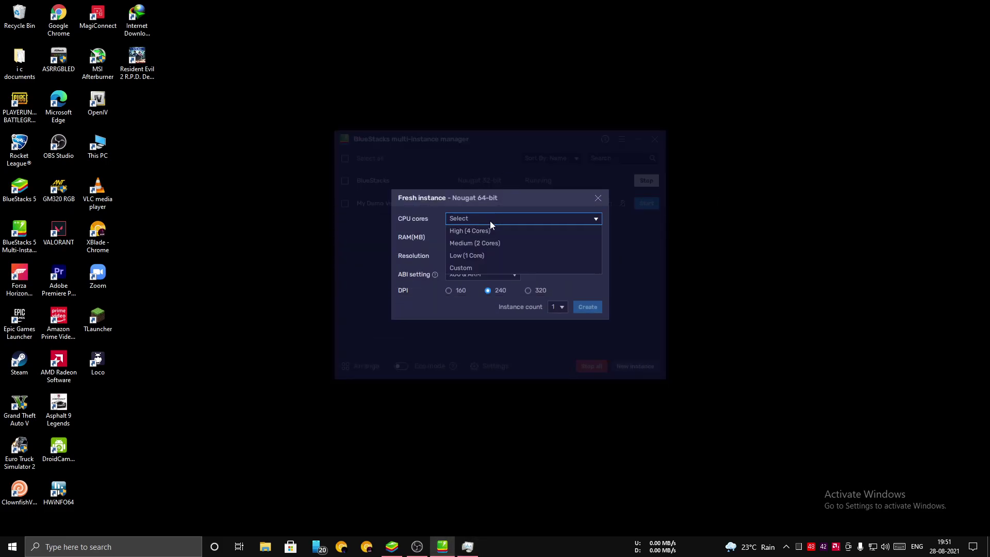
click(460, 231)
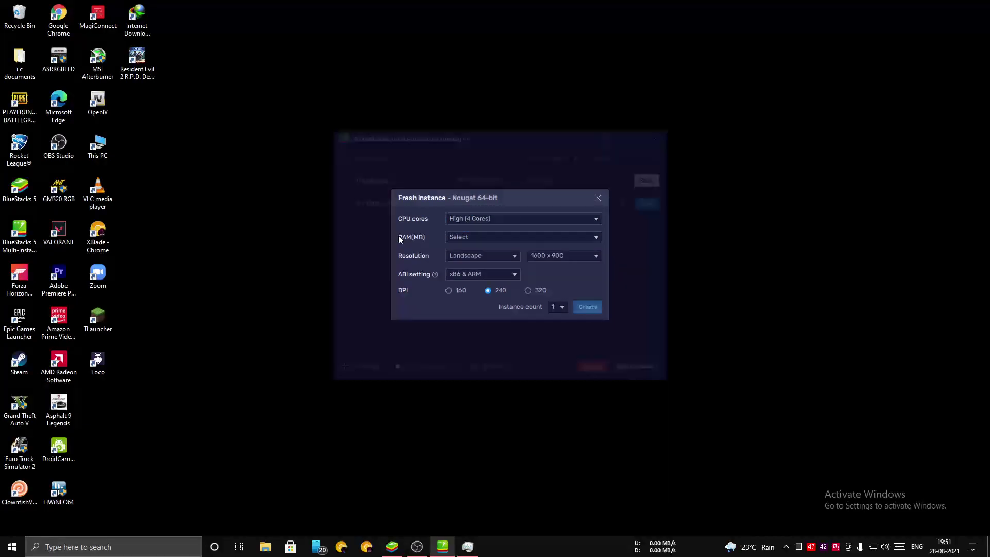
click(474, 239)
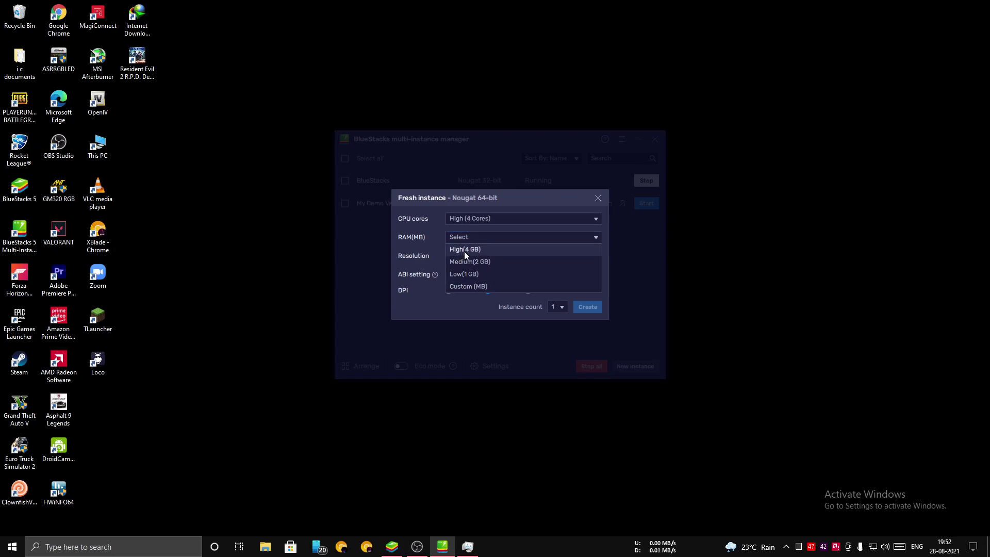
click(464, 252)
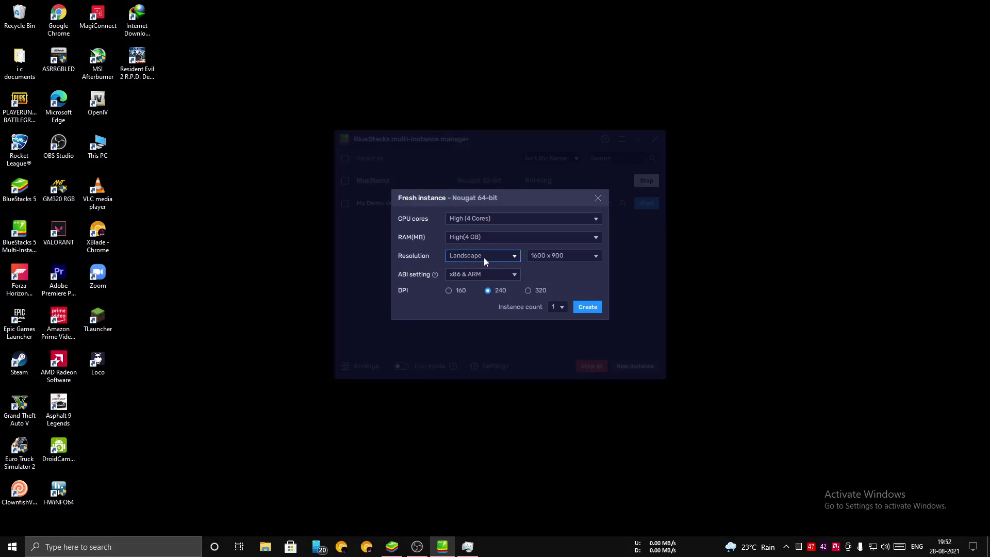
Set the instance's resolution to 1920 x 1080 and DPI to 320, then create the instance.
click(590, 255)
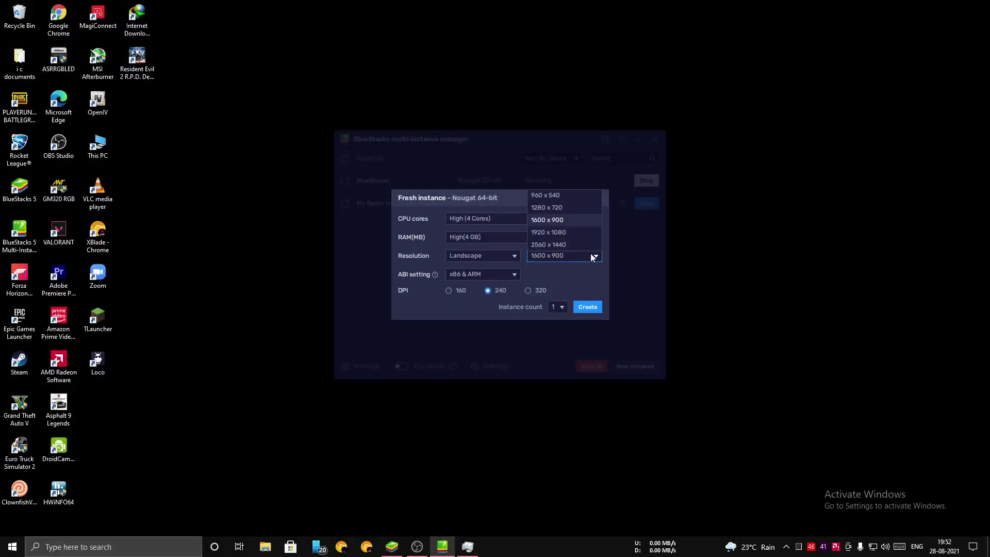
click(563, 233)
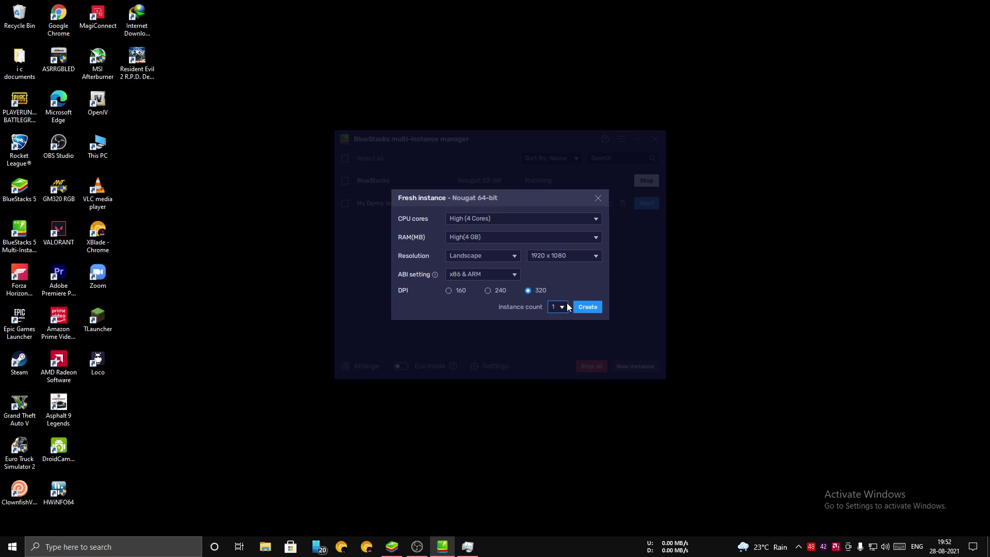
click(588, 308)
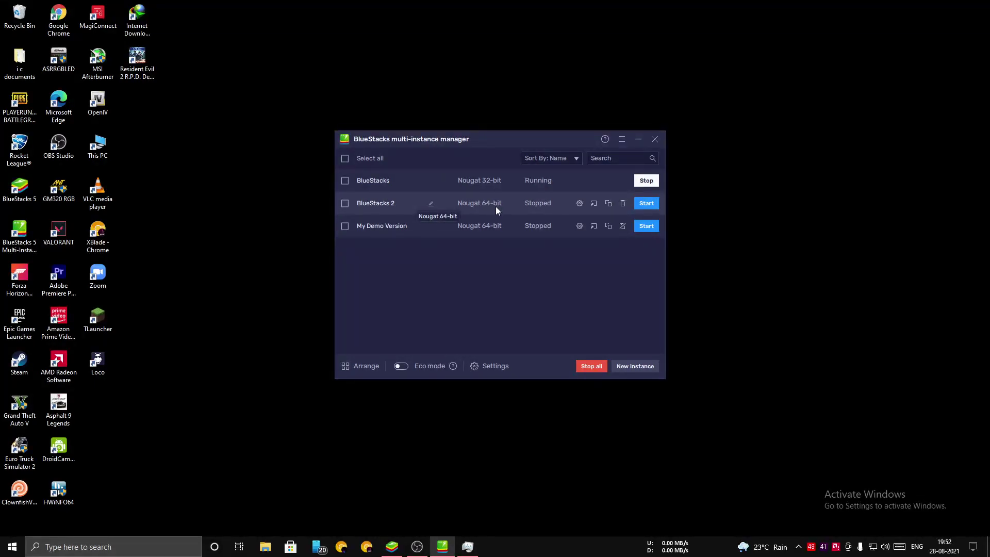
Start the BlueStacks 2 instance, open its Play Store and sign in.
click(646, 204)
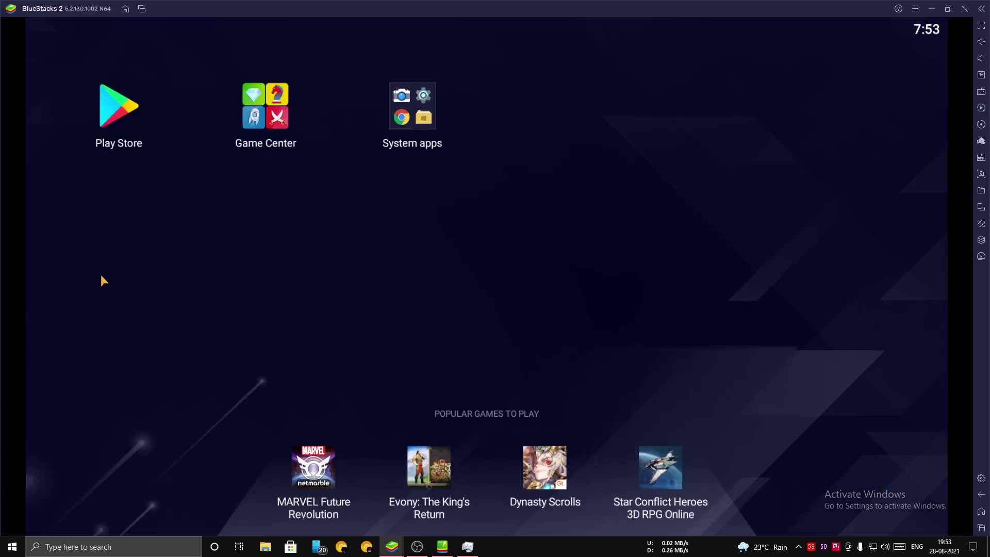
click(135, 115)
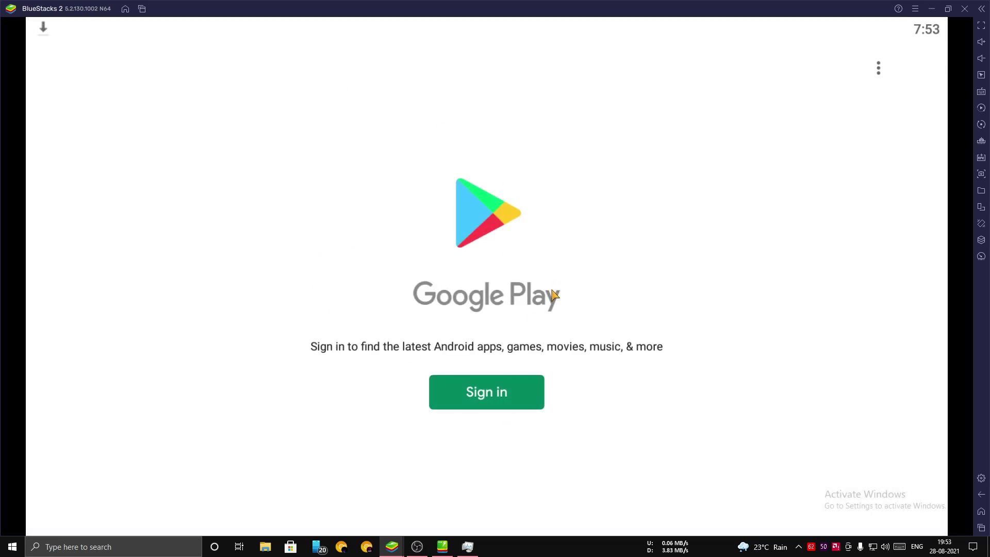
click(502, 384)
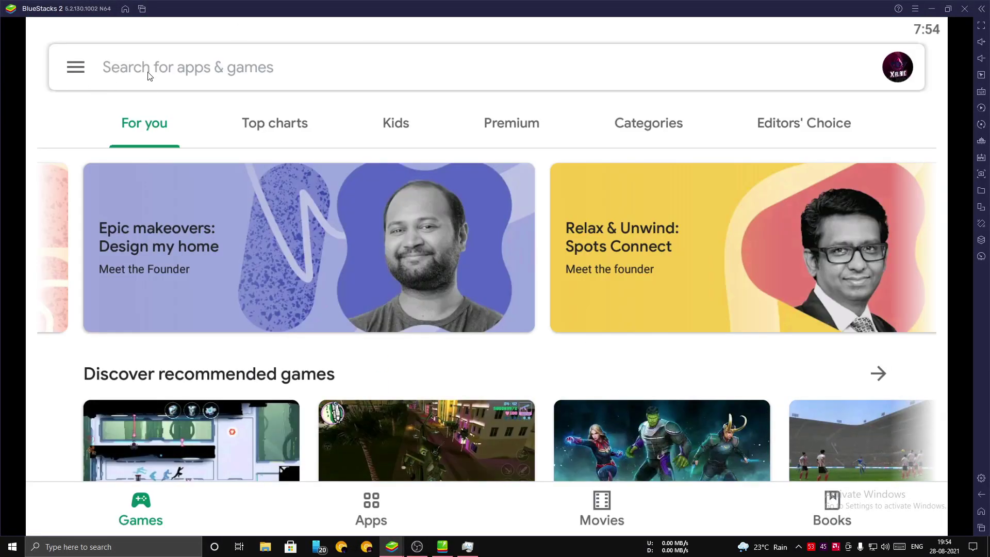
Search the Play Store for "marvel future revolution game" and install MARVEL Future Revolution.
click(182, 71)
text(mar)
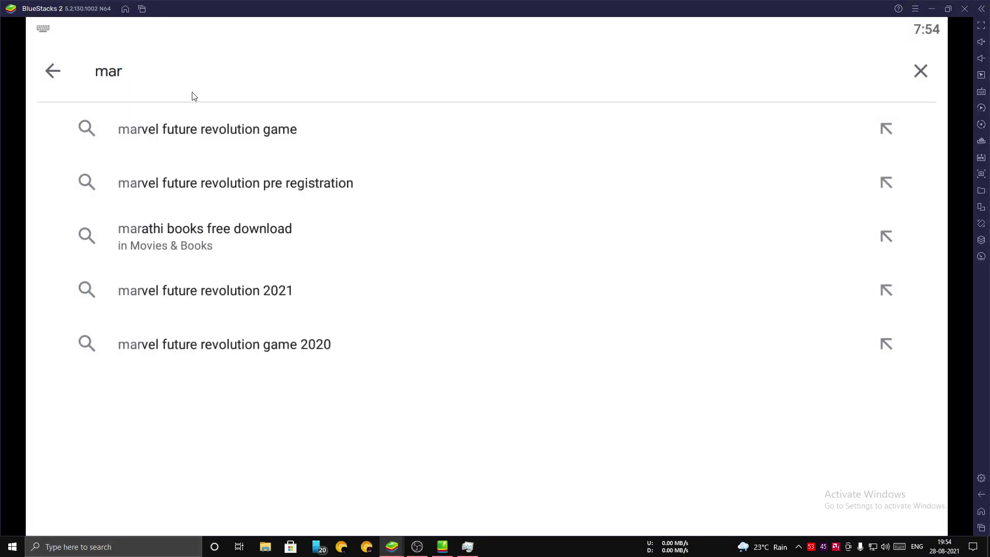
click(186, 132)
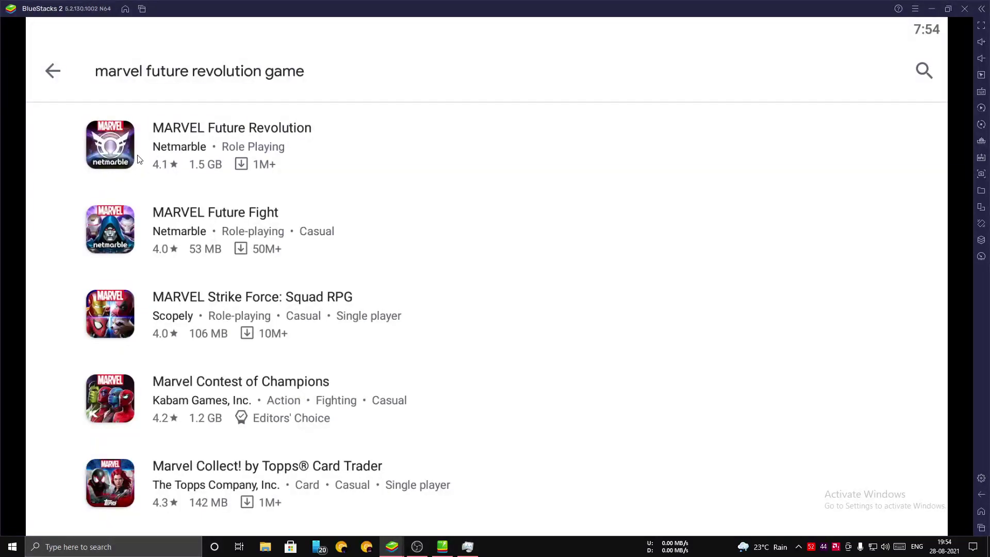
click(221, 135)
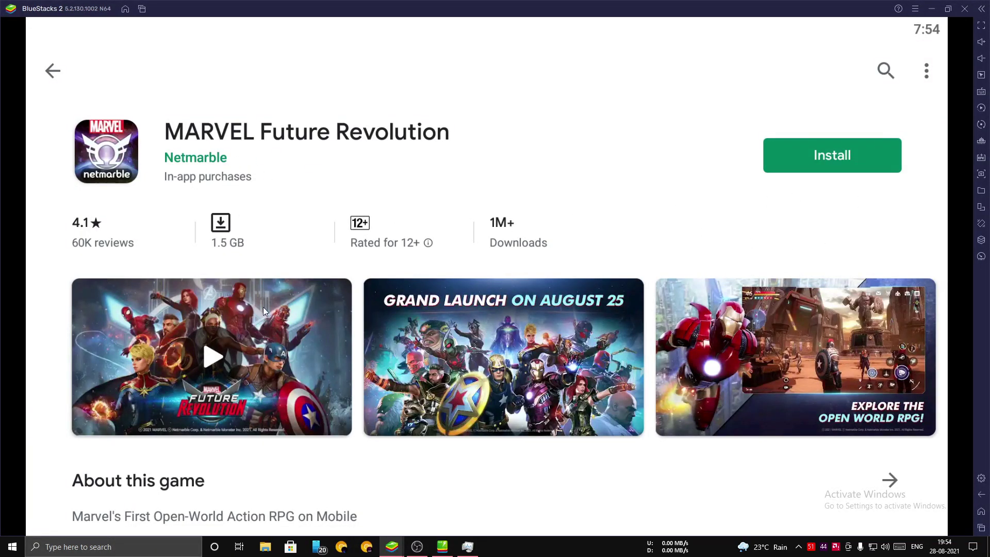
click(813, 158)
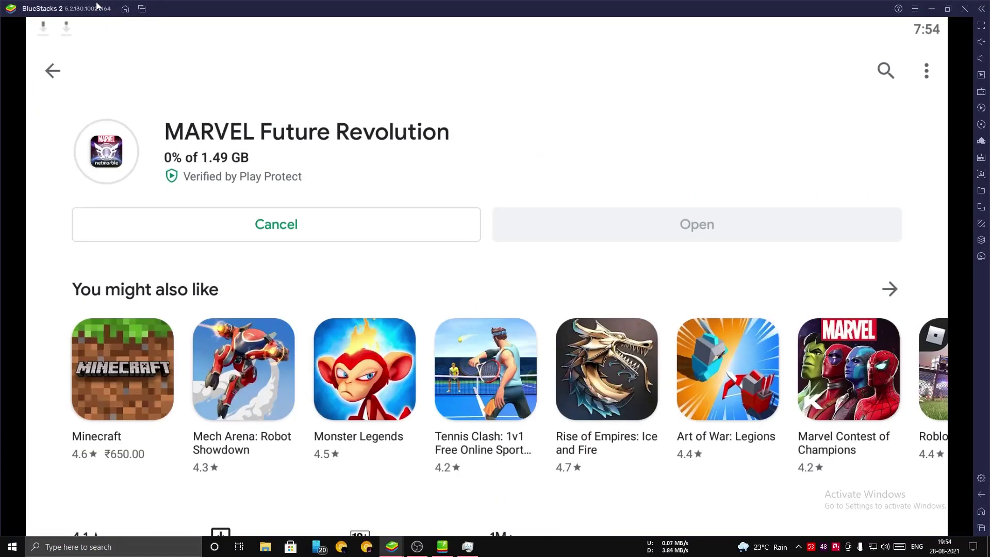
drag(171, 23, 170, 374)
click(169, 373)
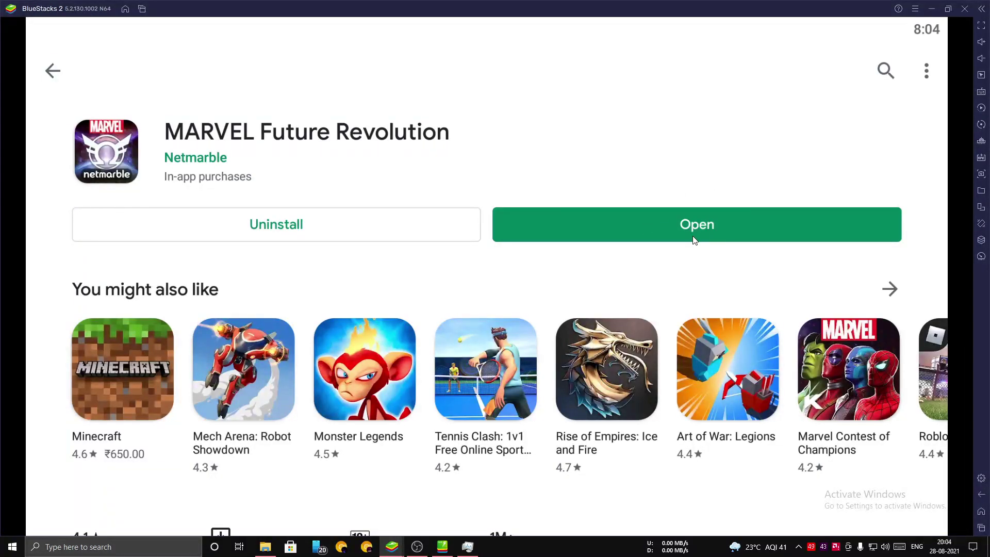
Launch MARVEL Future Revolution and postpone the Android Pie 64-bit instance recommendation, choosing not to show it again.
click(667, 227)
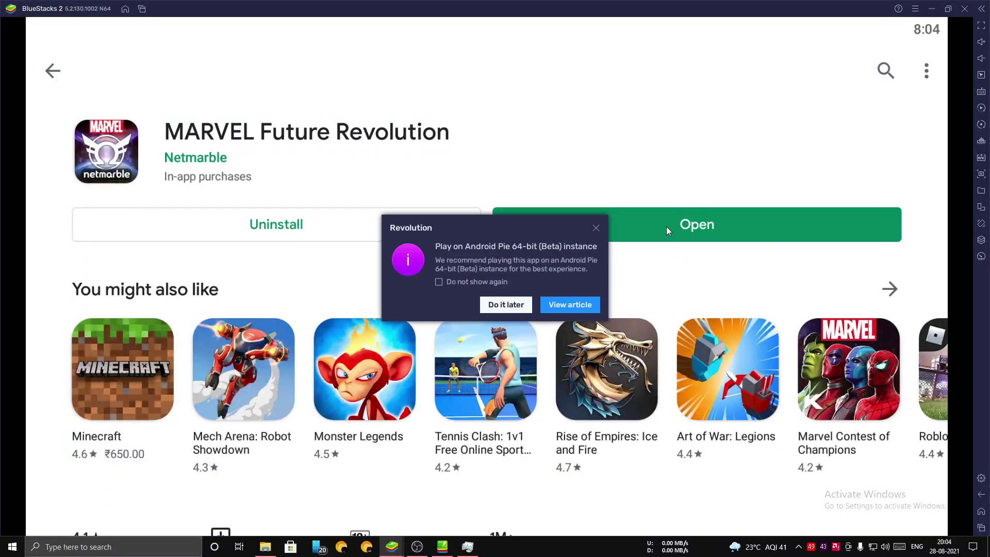
click(439, 282)
click(506, 305)
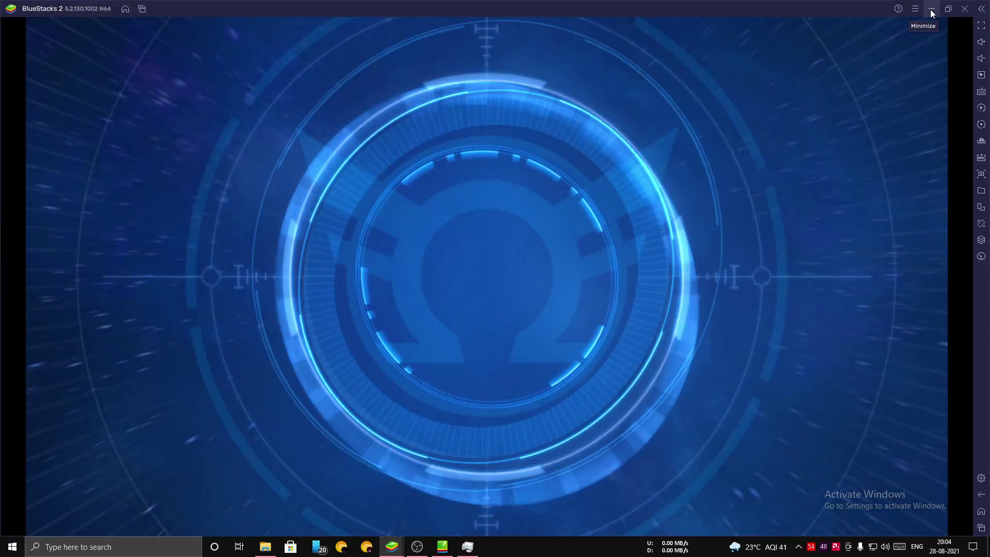
Close the BlueStacks 2 instance and minimize the remaining BlueStacks windows to return to the desktop.
click(964, 9)
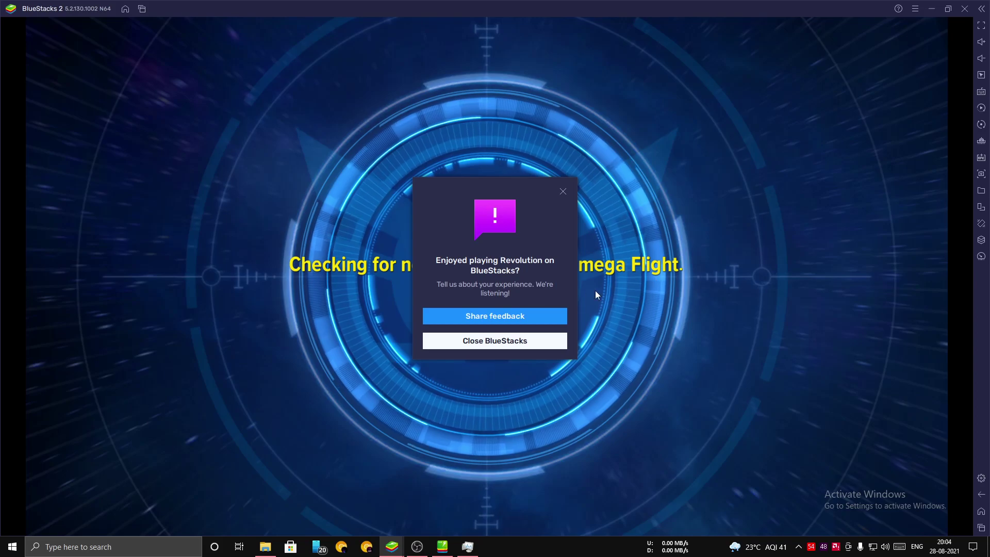
click(520, 342)
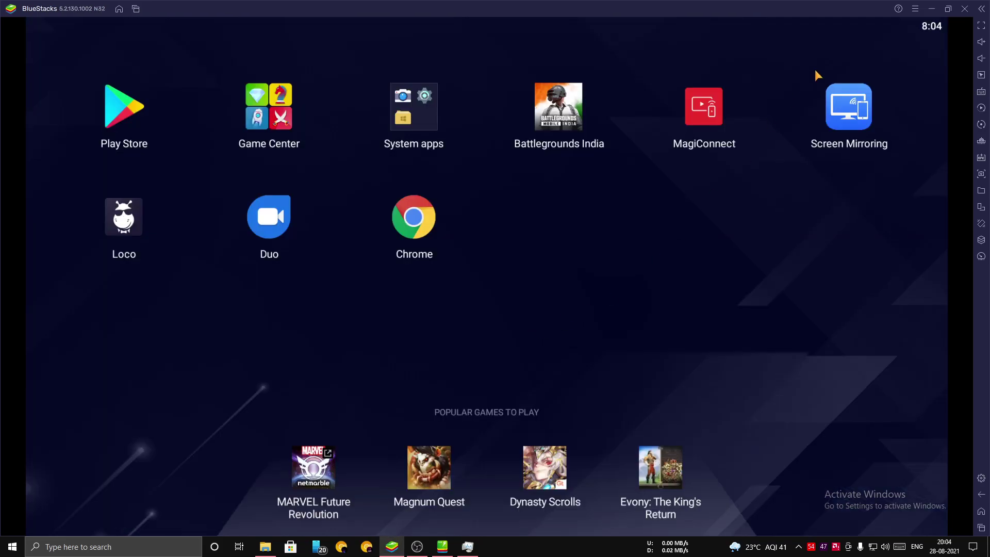
click(931, 9)
click(930, 6)
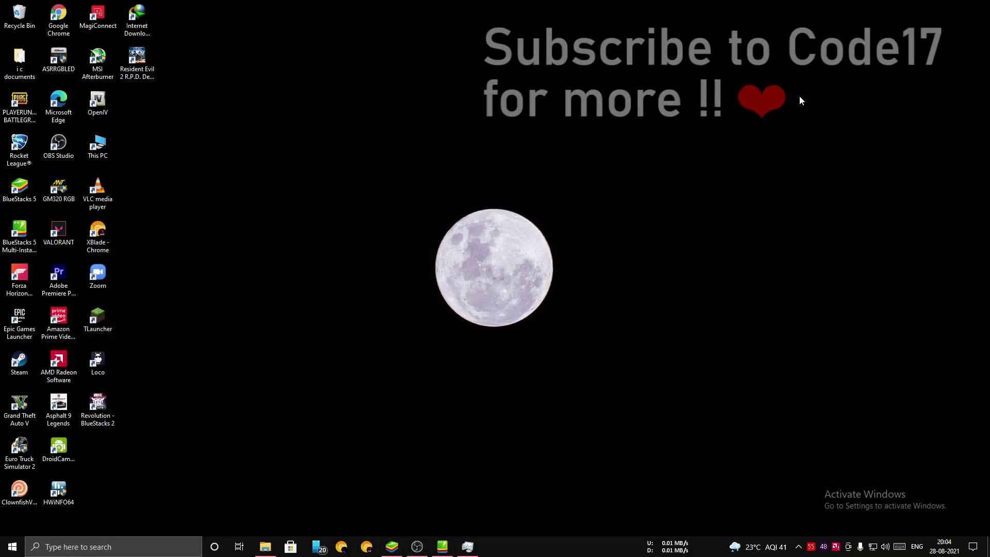
right_click(871, 155)
click(912, 200)
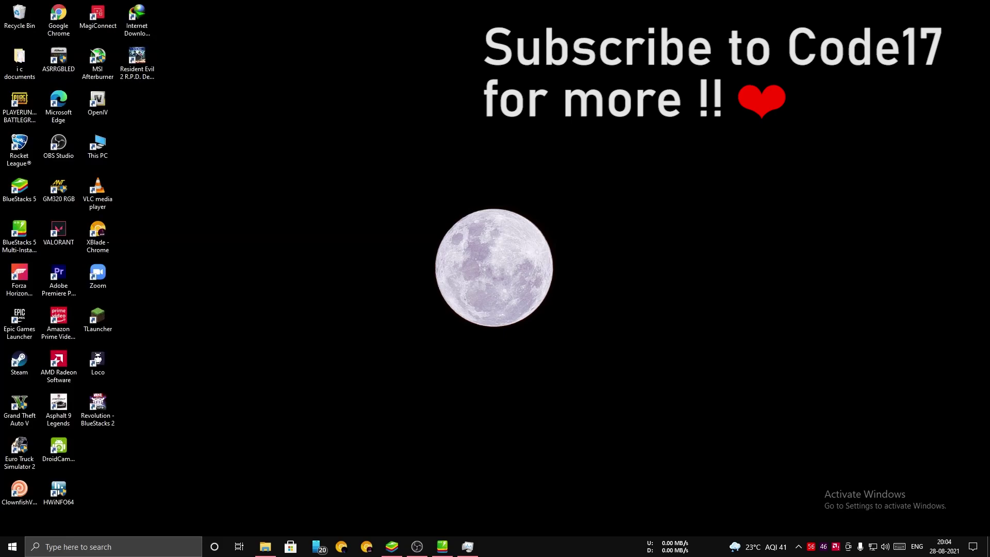